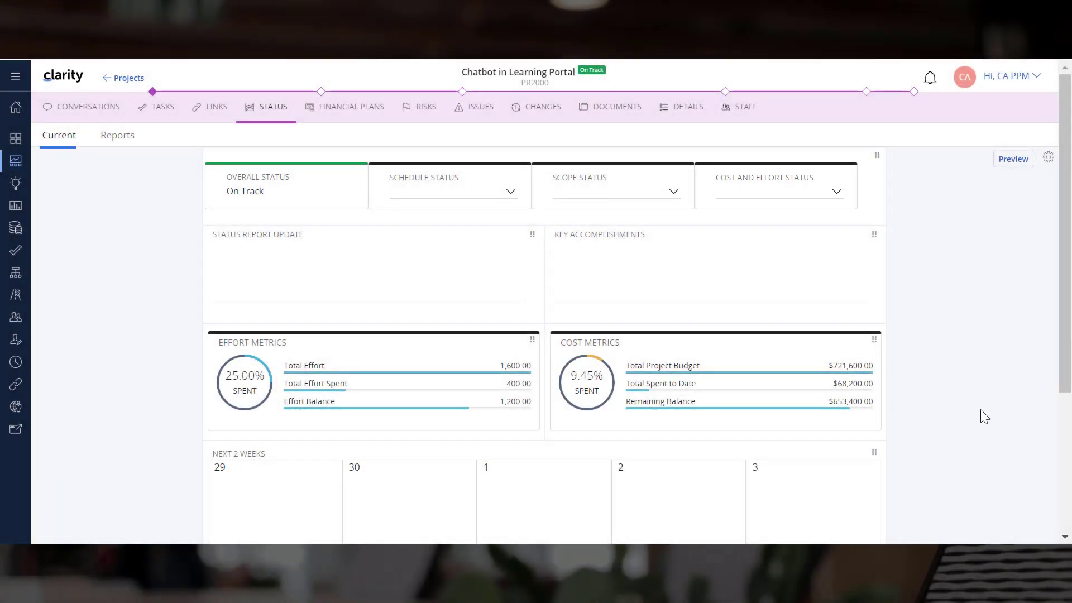
# Step: Set the schedule status to Needs Help, the scope status to At Risk, and the cost and effort status to Needs Help
pyautogui.click(510, 191)
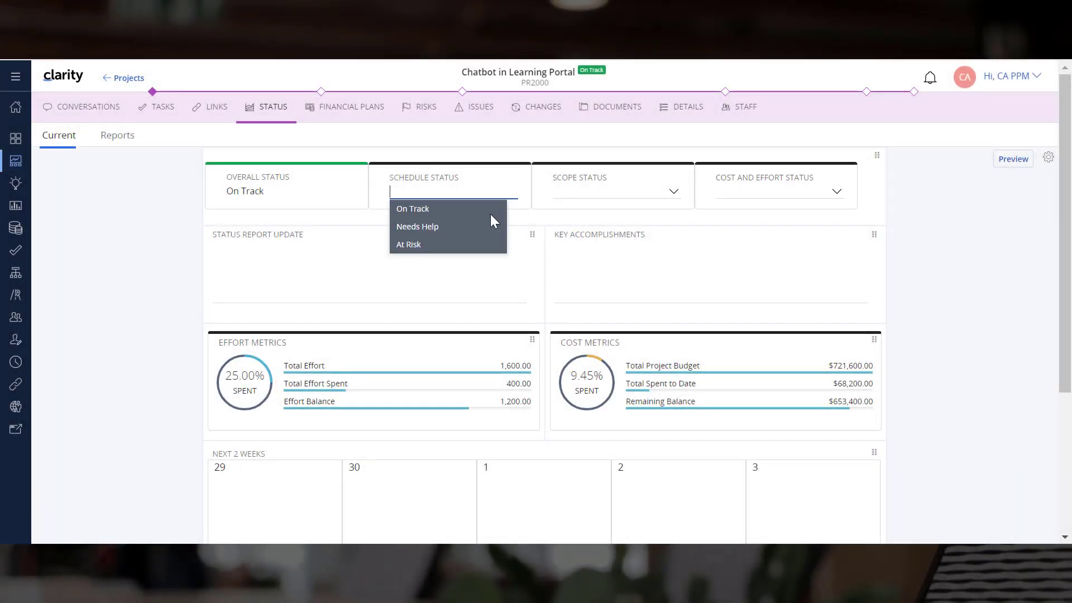
pyautogui.click(484, 224)
pyautogui.click(638, 196)
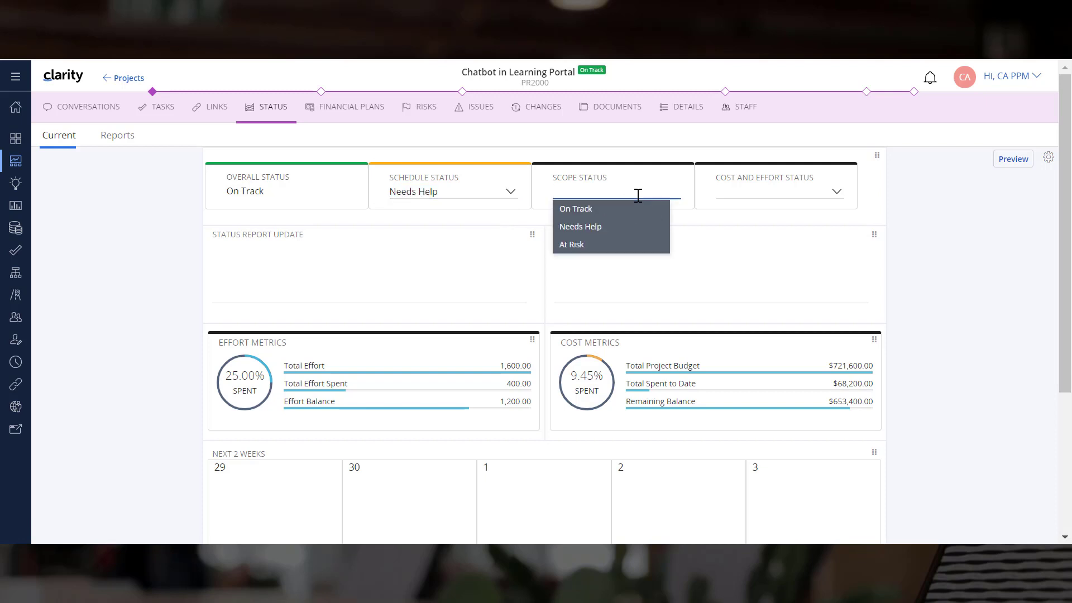
pyautogui.click(609, 238)
pyautogui.click(798, 192)
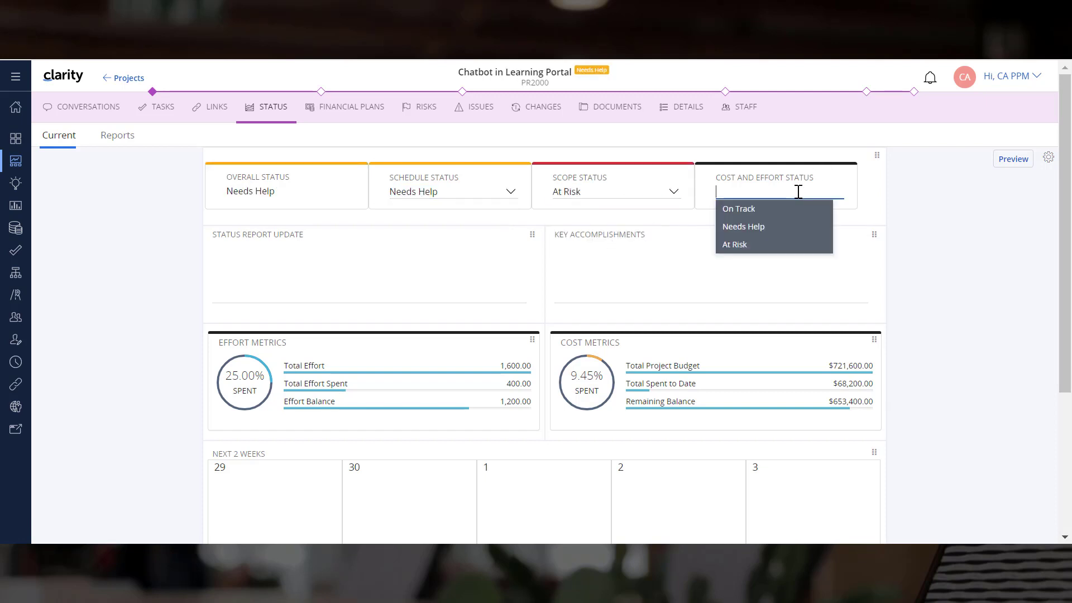
pyautogui.click(780, 226)
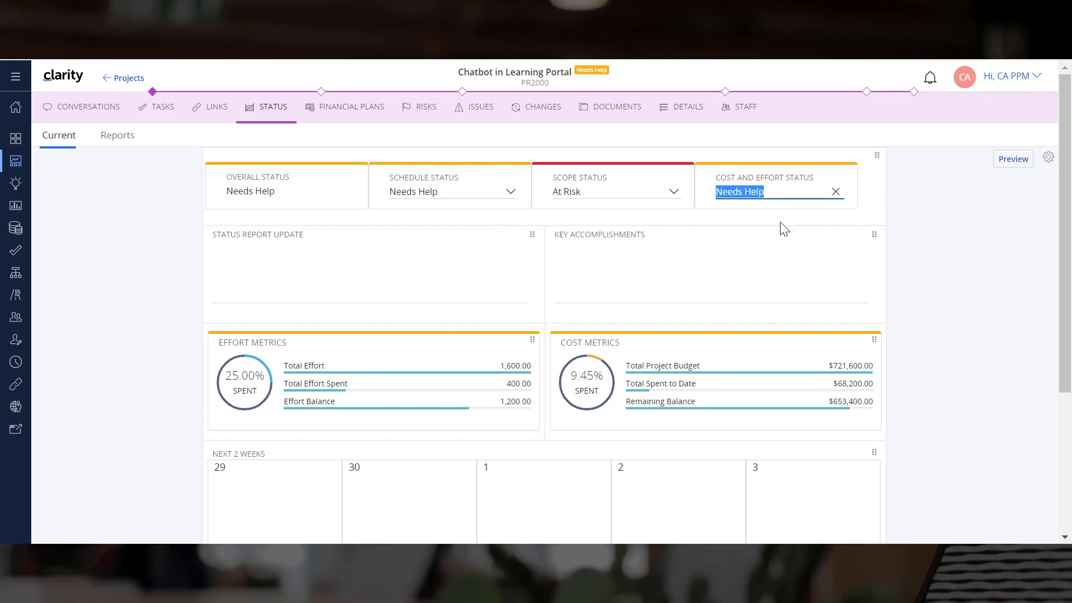
pyautogui.click(986, 292)
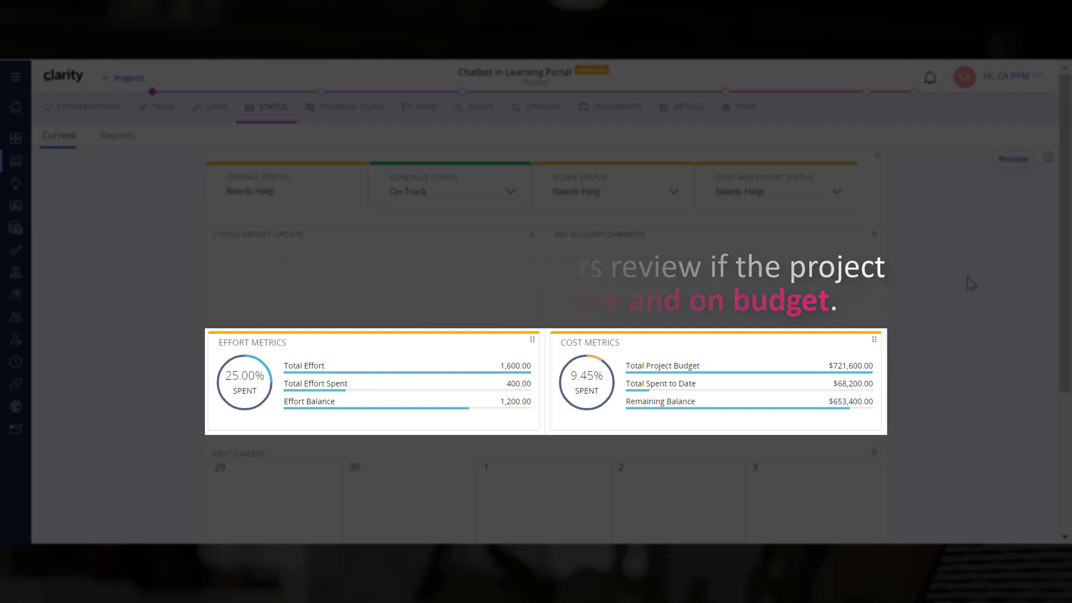
# Step: Write in Status Report Update that technical issues affected planned recruitment and overall project scope, possibly incurring additional costs without affecting the project's completion
pyautogui.click(291, 257)
pyautogui.write('Techn')
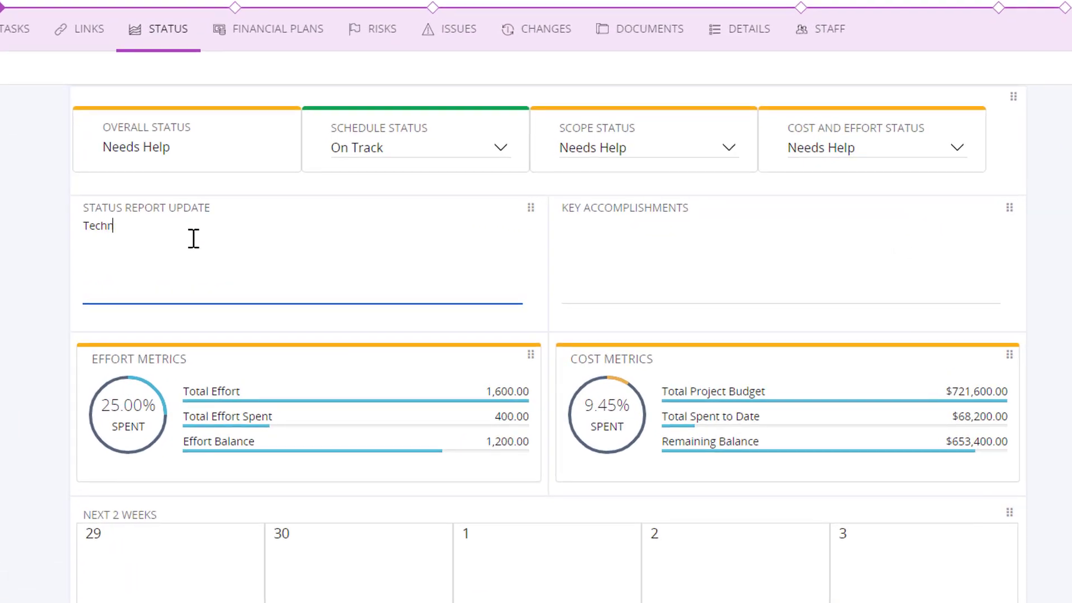
pyautogui.write('ical issues')
pyautogui.write('affected planned recruitment and therefore, the overall project scope. While this does not affect the completion of the project it may incur additional costs.')
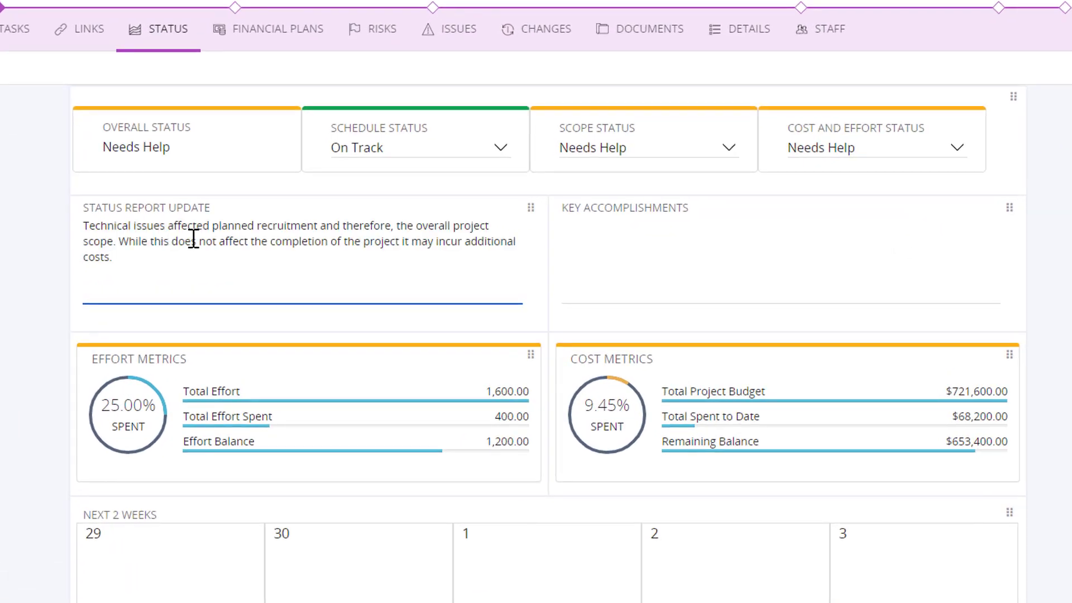
# Step: Write in Key Accomplishments that the architects finalized and validated the deployment details and the design sprint is complete and ready for sharing with teams
pyautogui.click(704, 247)
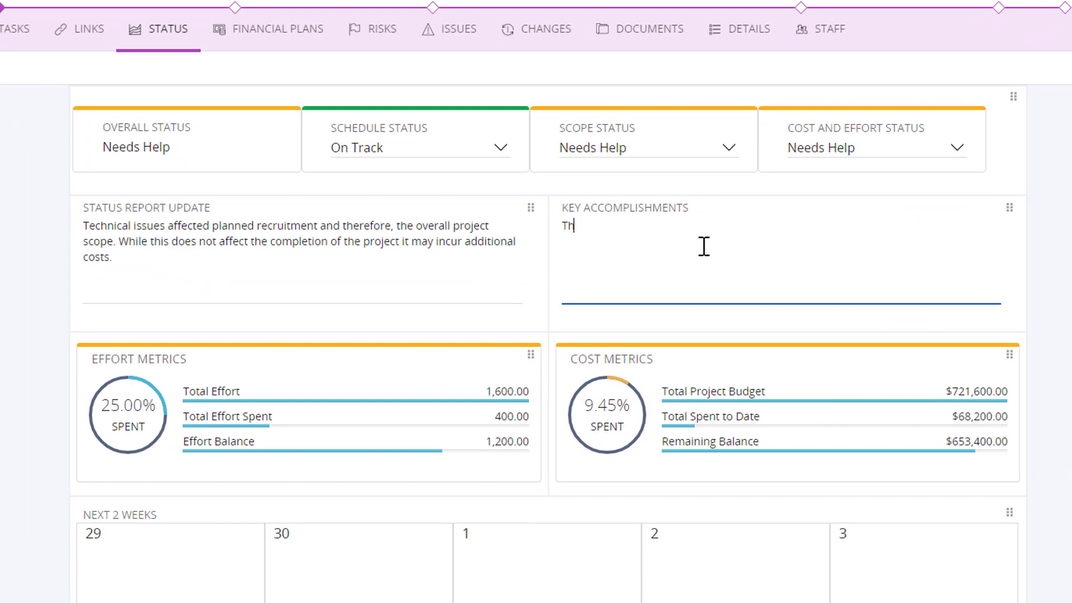
pyautogui.write('The architects')
pyautogui.write('managed to finalize the deployment details and validated it with the relevant team. The design sprint is complete and ready to be shared with teams.')
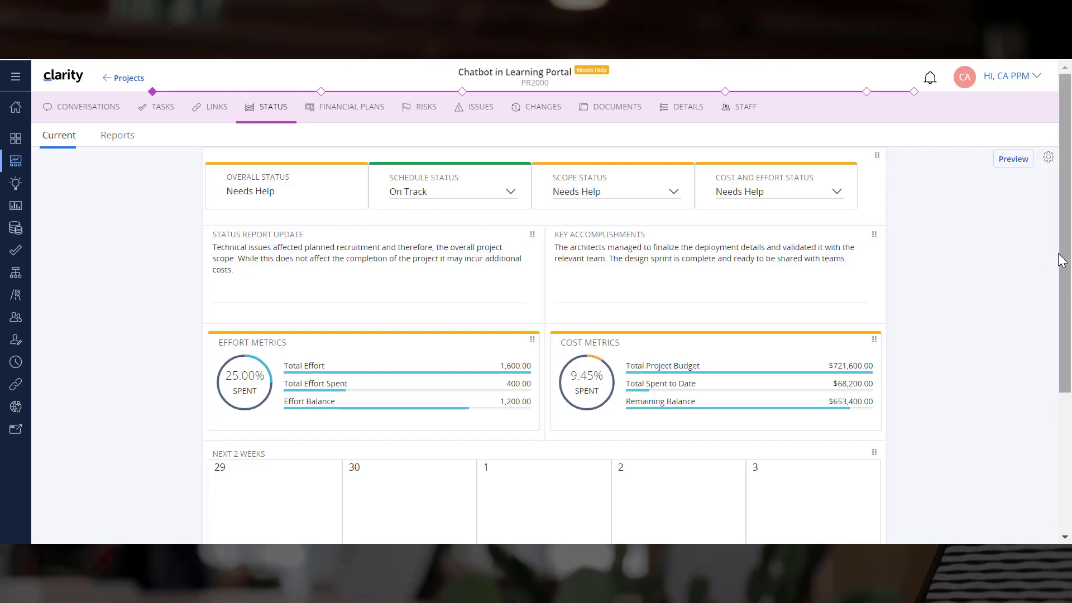
# Step: Include Completed Tasks and Risks in the status report layout and narrow the Risks module to half the report width
pyautogui.scroll(-3, 1060, 259)
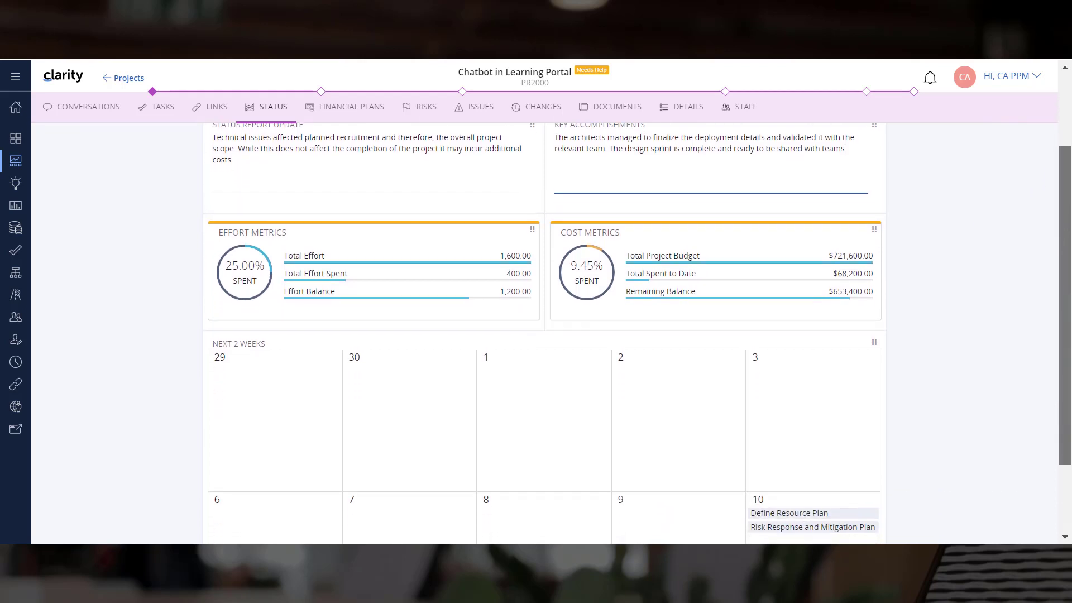
pyautogui.scroll(-2, 957, 350)
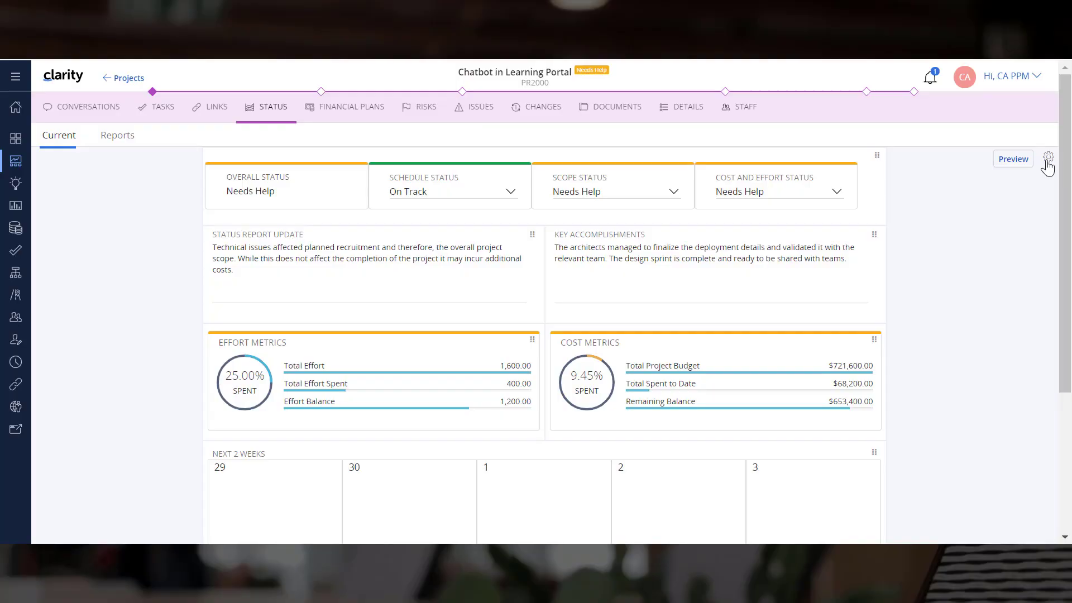
pyautogui.click(1047, 162)
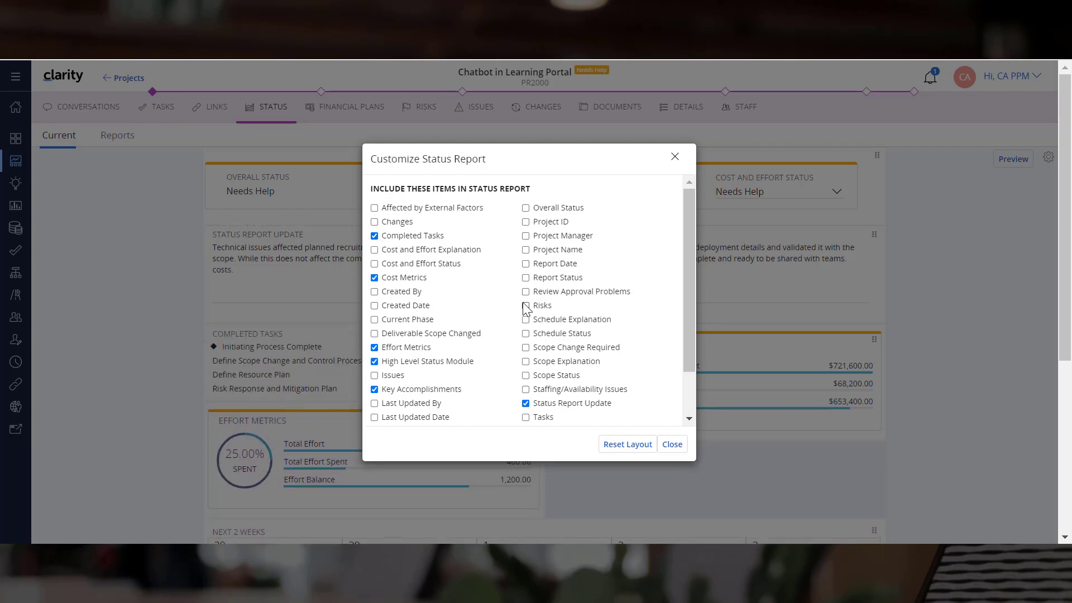
pyautogui.click(672, 445)
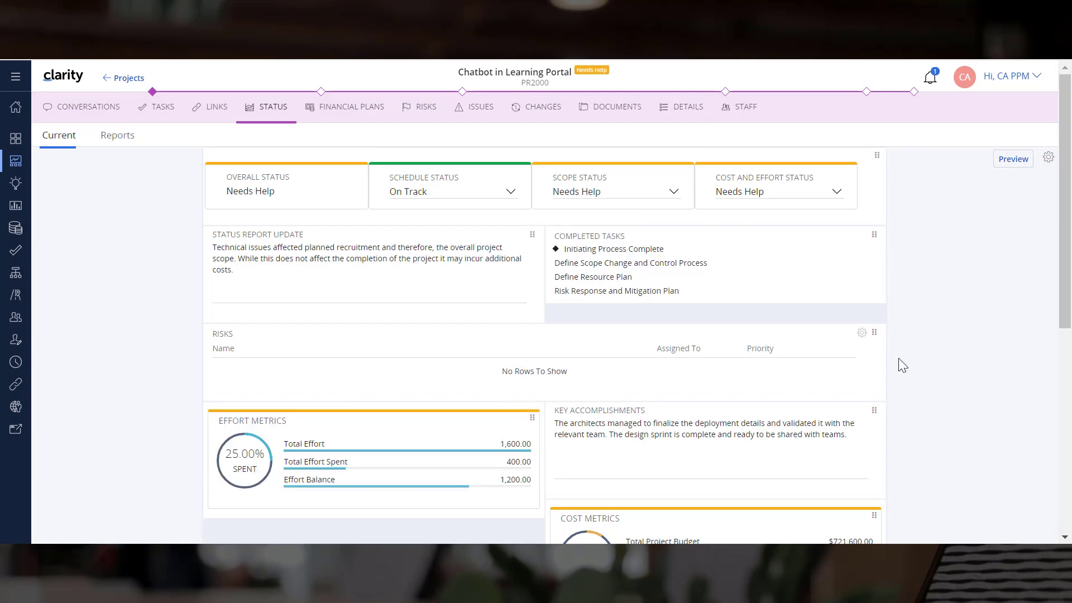
pyautogui.moveTo(884, 363); pyautogui.dragTo(539, 388)
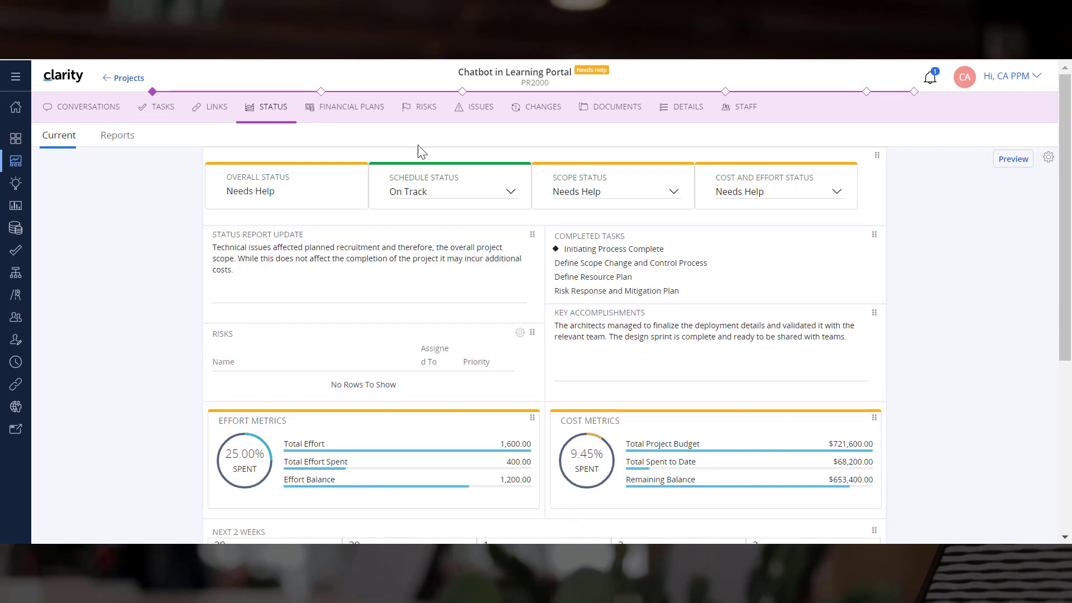
# Step: Add the Include in Status Reporting field beside the ID field in the details layout of the project's risks
pyautogui.click(426, 108)
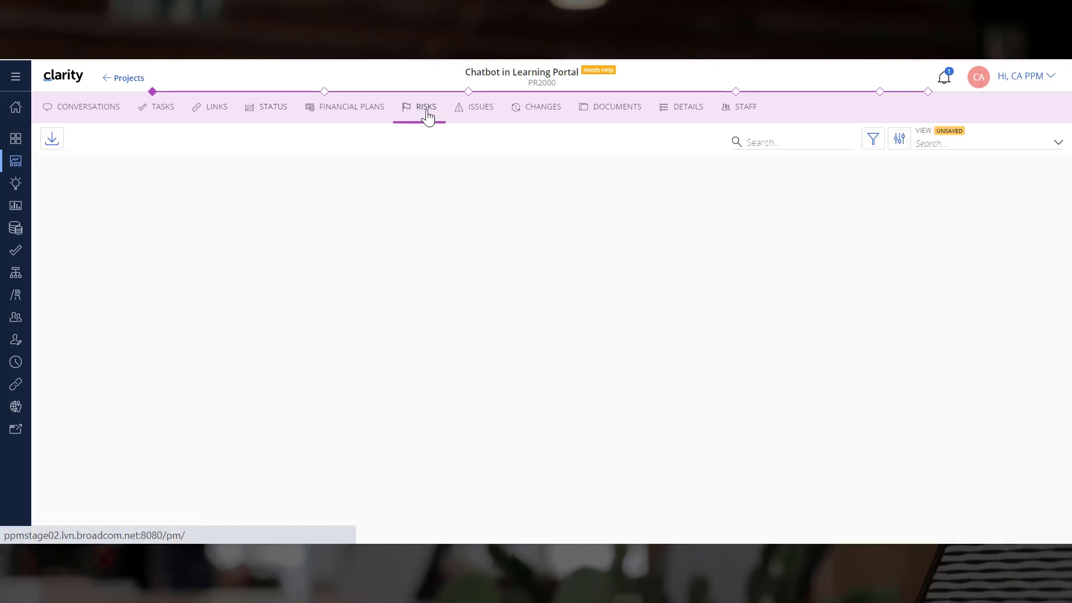
pyautogui.click(459, 205)
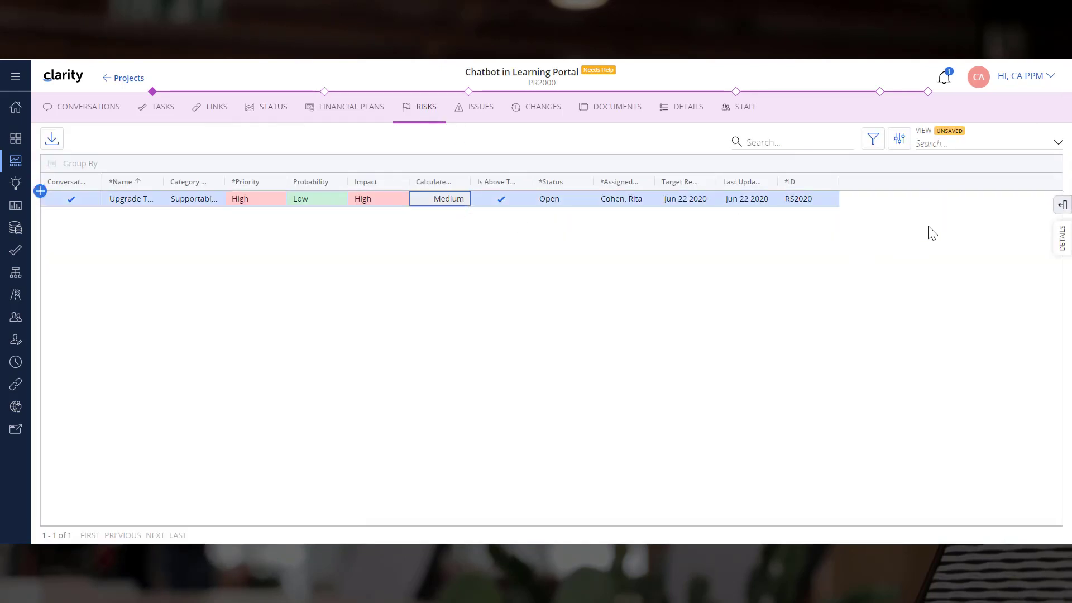
pyautogui.click(1063, 245)
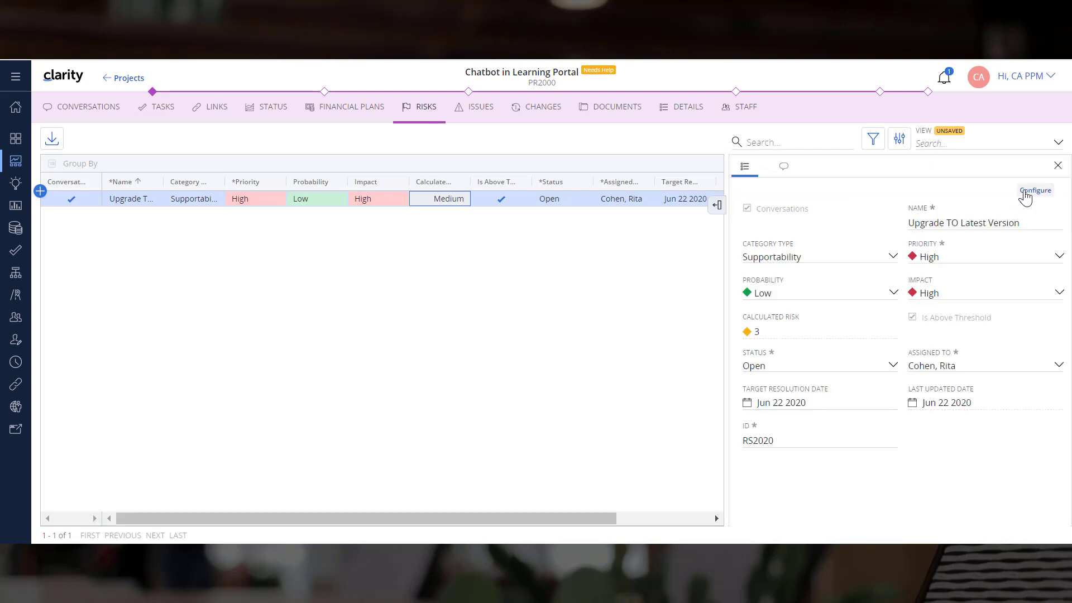
pyautogui.click(1025, 191)
pyautogui.write('include')
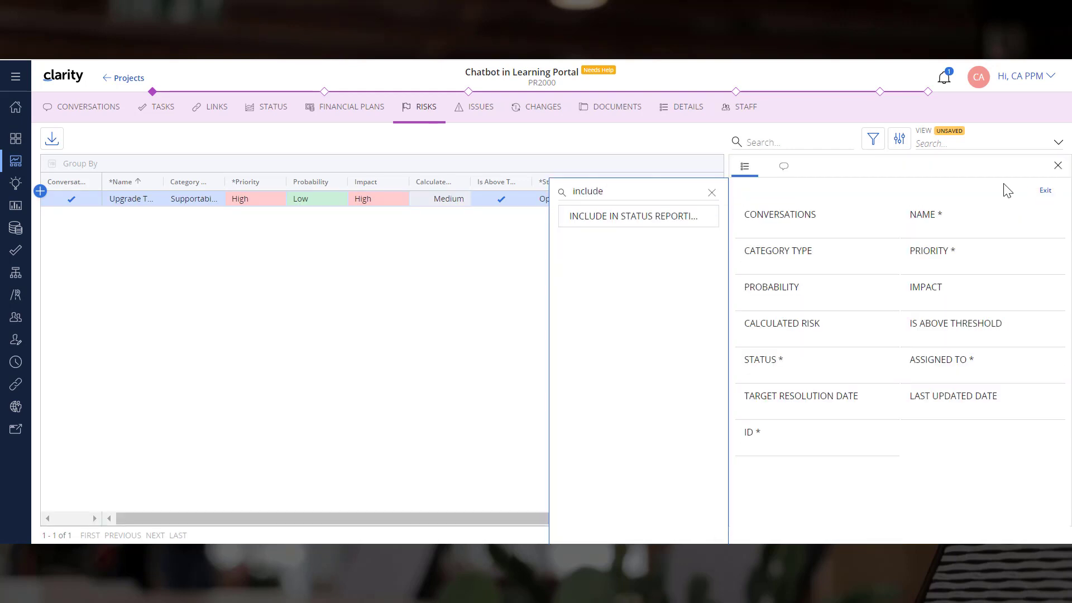
pyautogui.moveTo(650, 219); pyautogui.dragTo(983, 433)
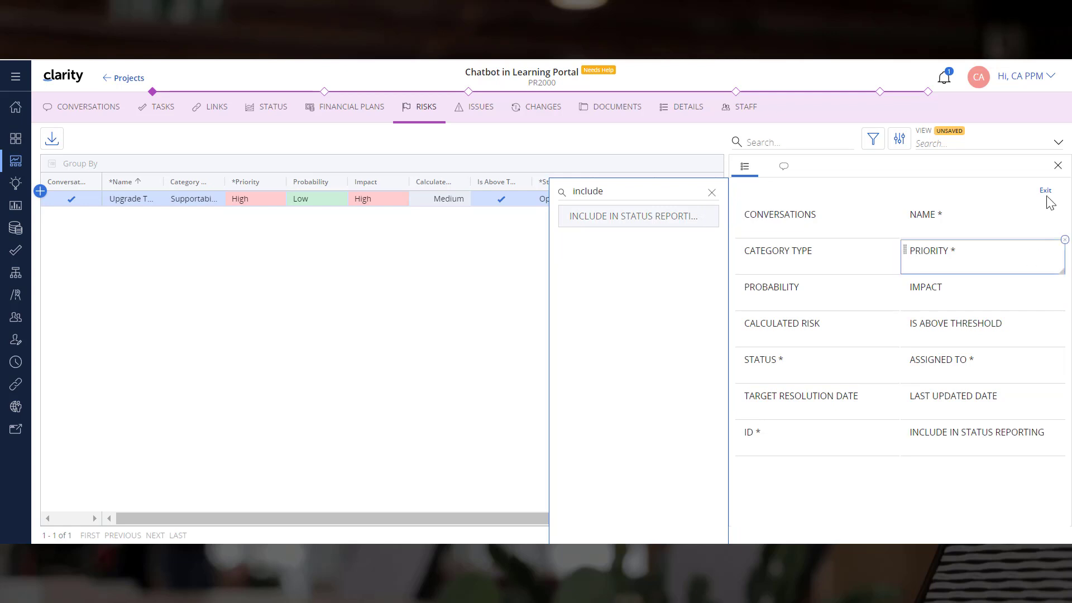
# Step: Enable Include in Status Reporting for the risk Upgrade TO Latest Version and return to the project's status report
pyautogui.click(1046, 192)
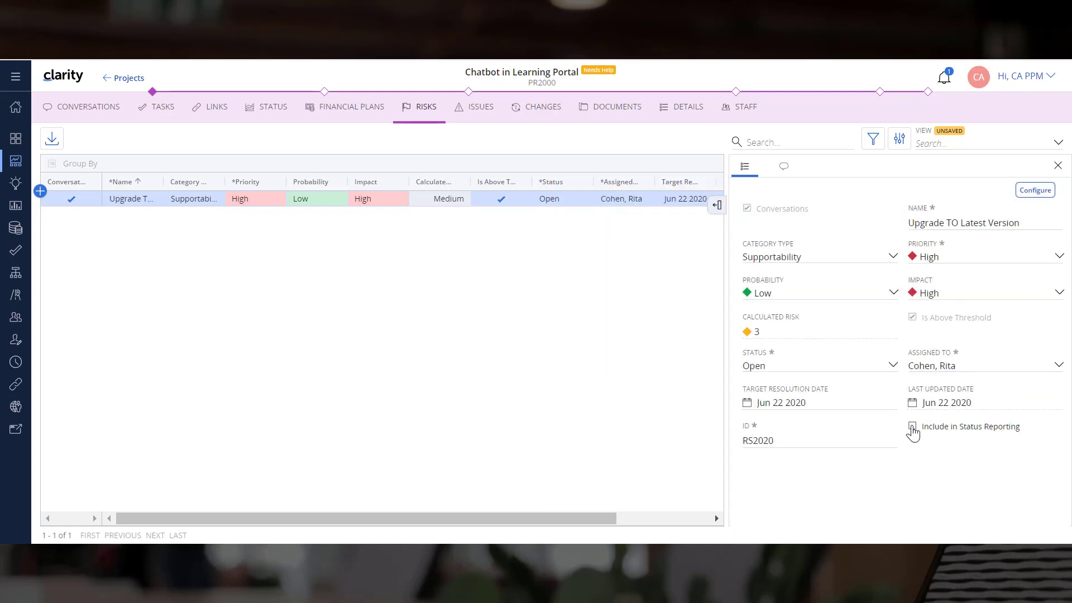
pyautogui.click(1057, 166)
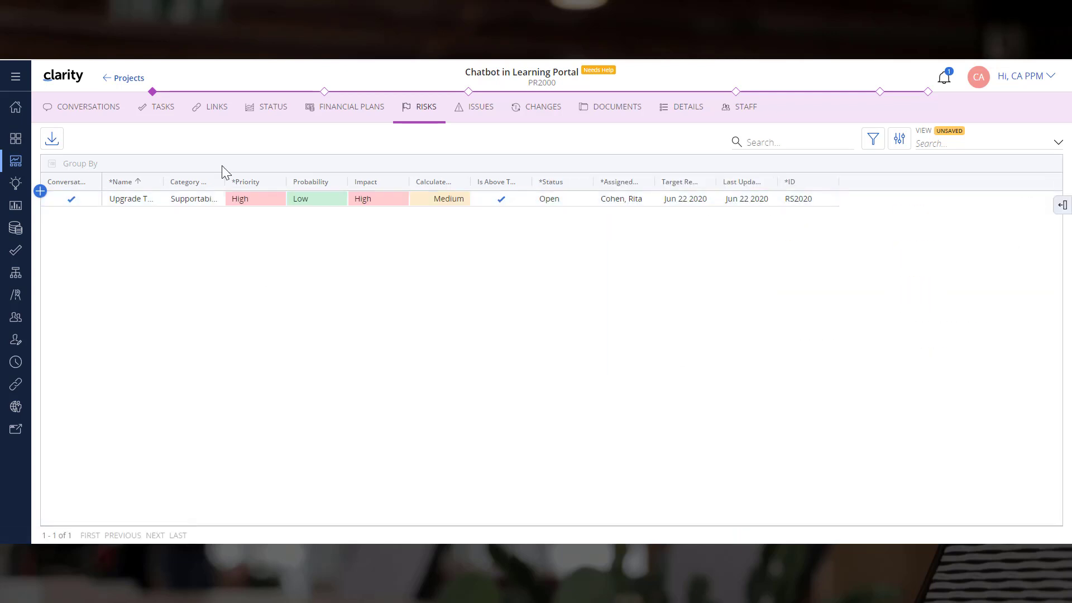
pyautogui.click(264, 112)
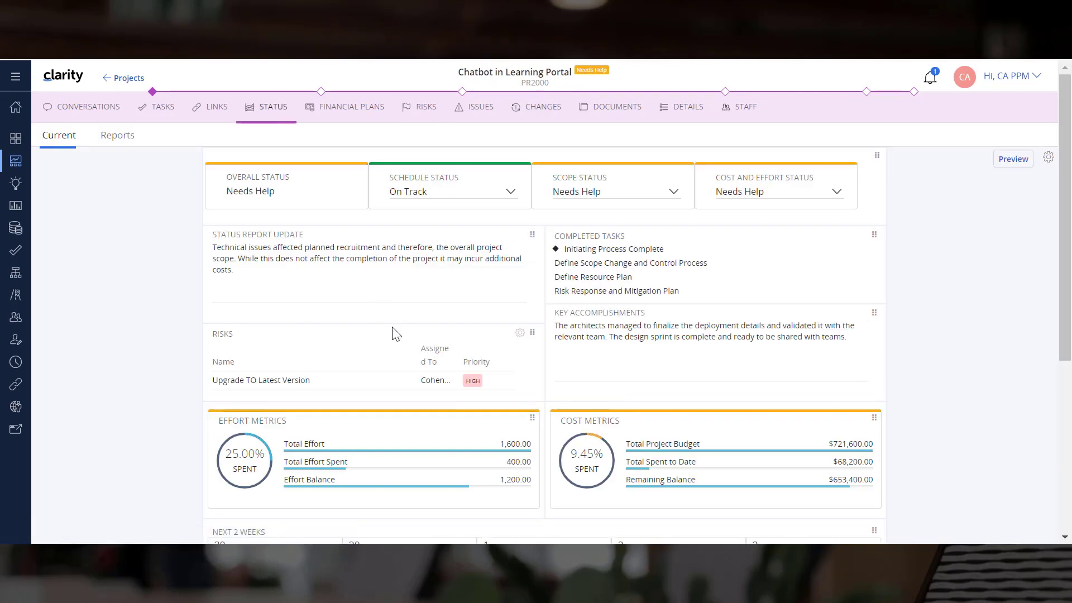
# Step: Add the Description and Probability columns to the Risks module and widen the module to the full report width
pyautogui.click(519, 333)
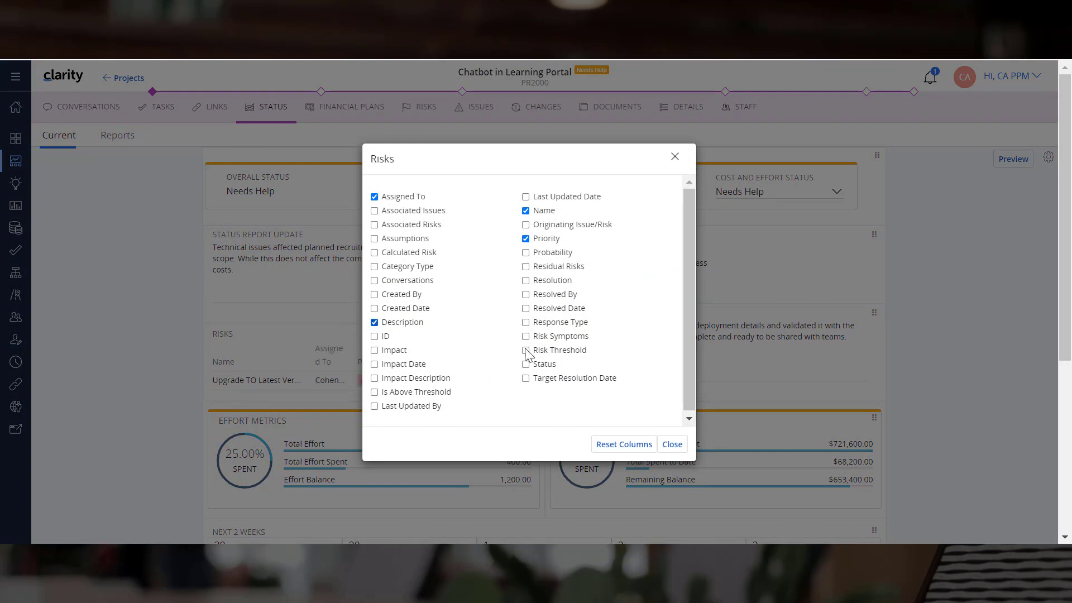
pyautogui.click(526, 253)
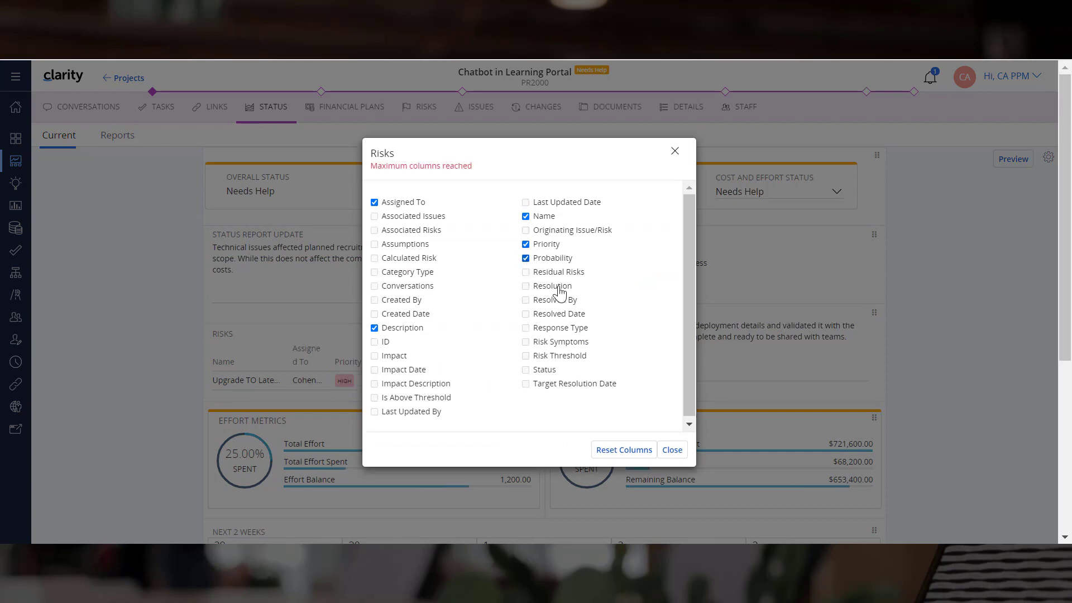
pyautogui.click(672, 450)
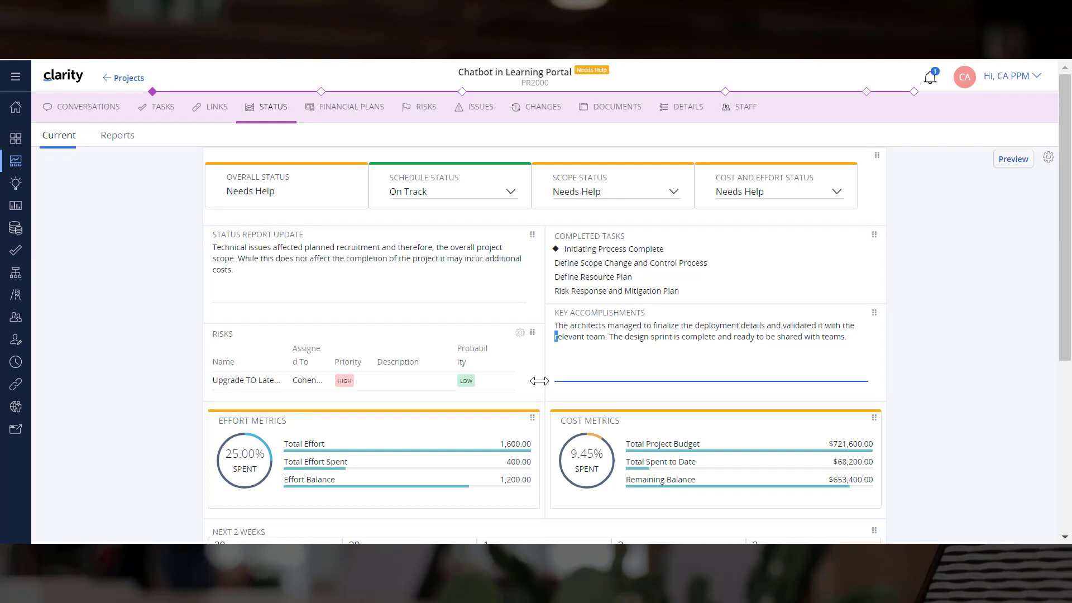
pyautogui.moveTo(540, 382); pyautogui.dragTo(861, 380)
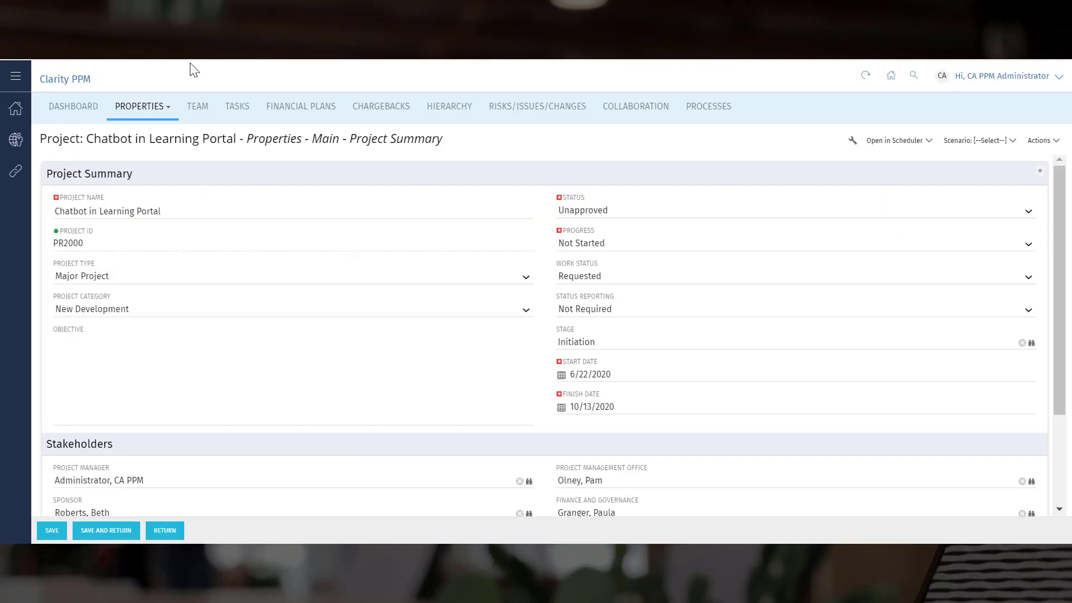
# Step: Filter the Studio objects in the classic administration area by the name "status report" and open the Status Report object
pyautogui.click(15, 141)
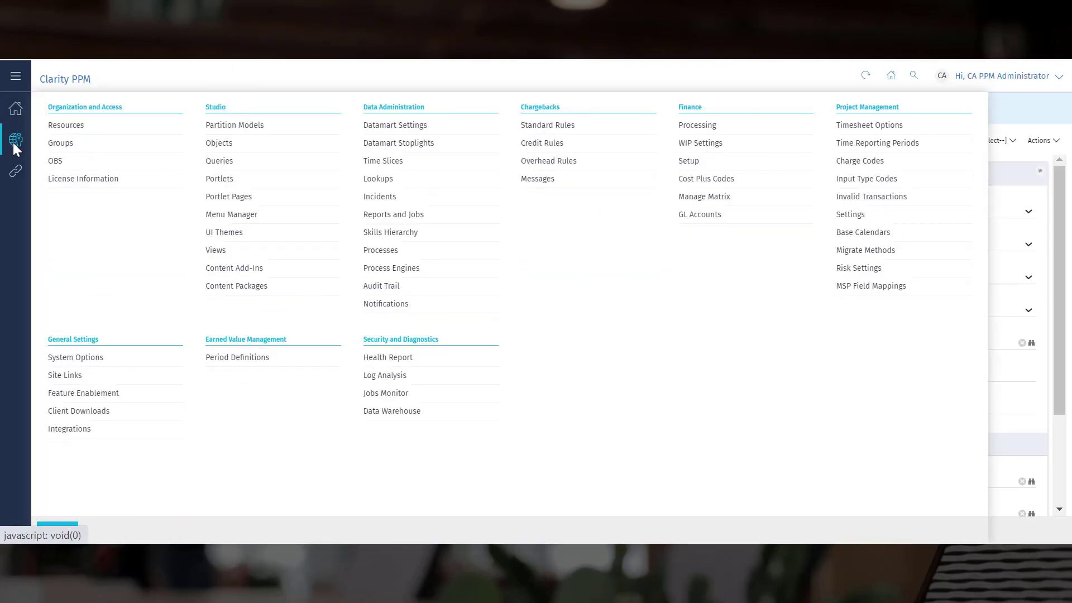
pyautogui.click(224, 150)
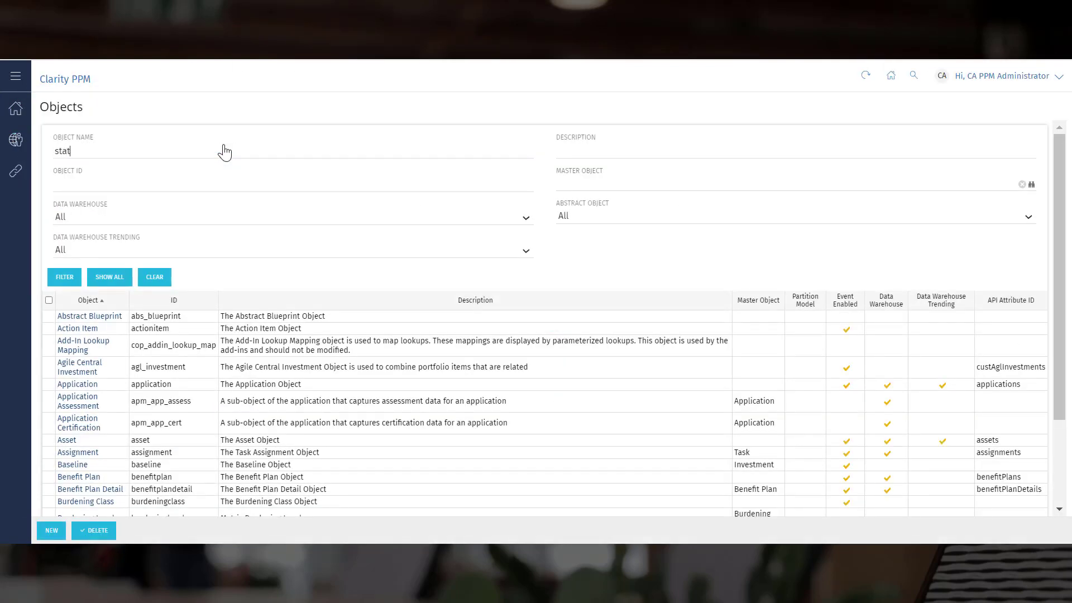
pyautogui.press('Return')
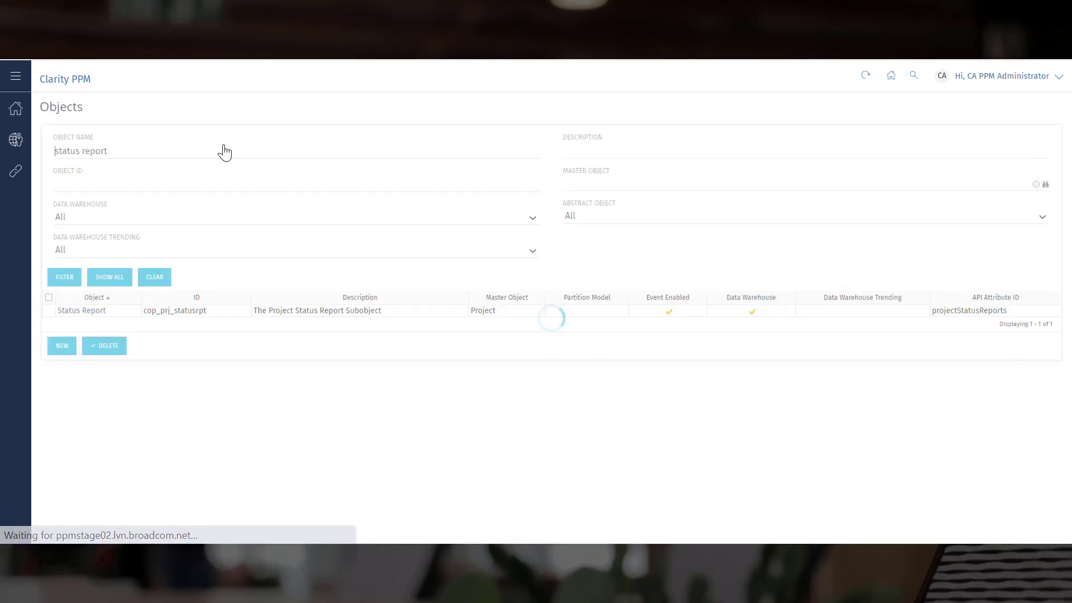
pyautogui.click(62, 316)
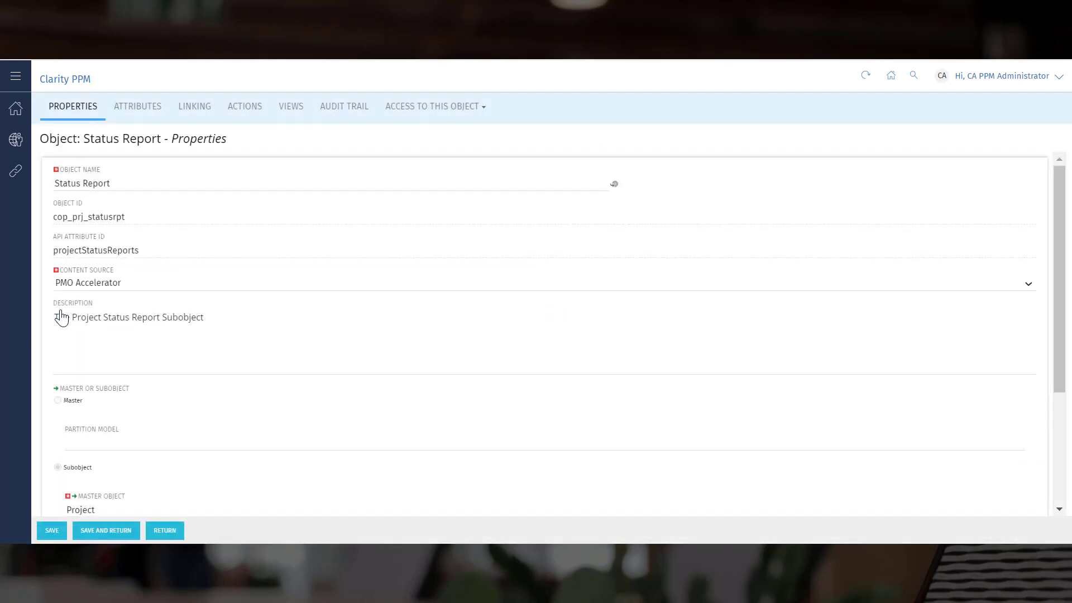
# Step: Create and save a String attribute on the Status Report object named Key Contributor, with ID key_contributor, description Key Contributor and maximum size 20
pyautogui.click(146, 110)
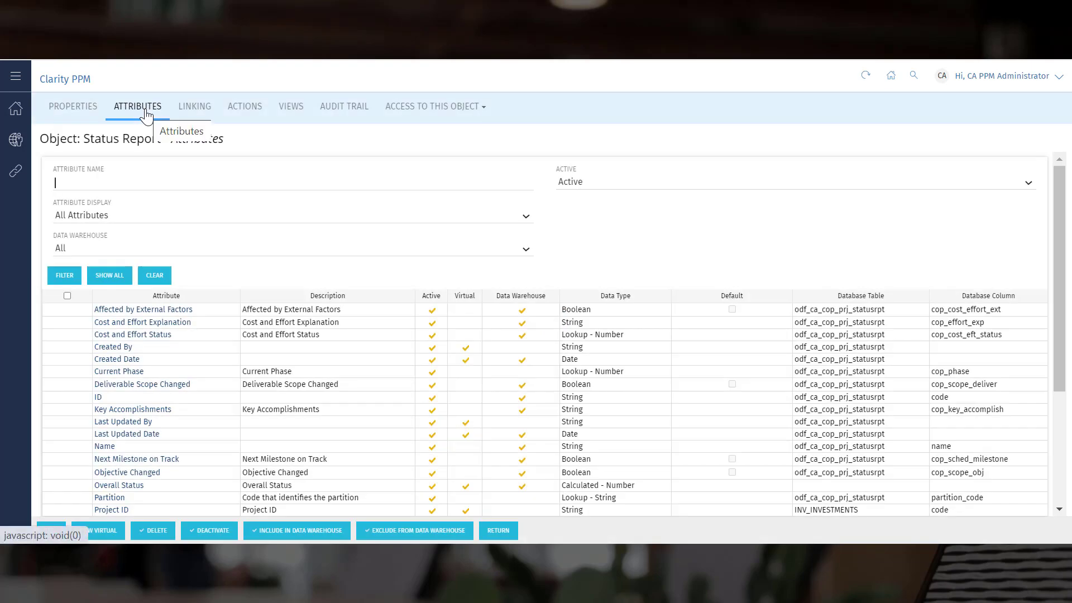
pyautogui.click(52, 530)
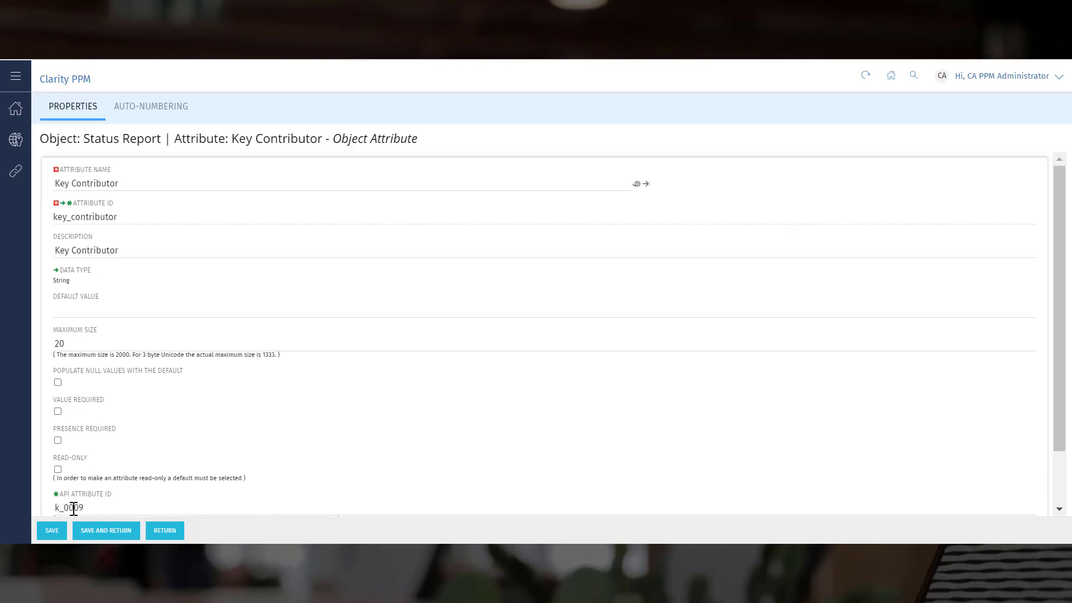
pyautogui.click(106, 530)
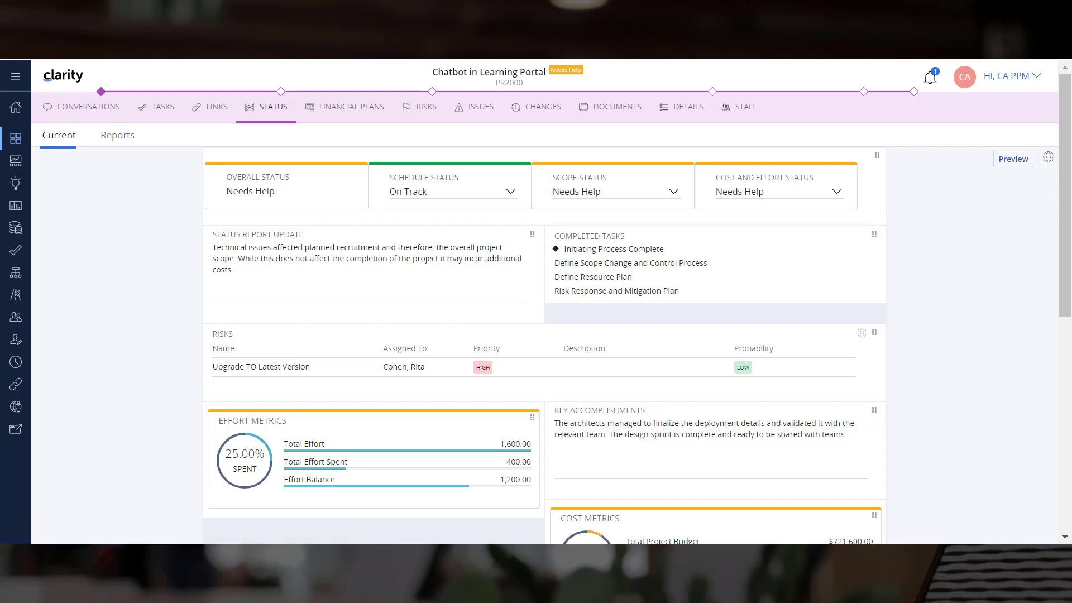
# Step: Include the Key Contributor attribute in the Chatbot in Learning Portal project's status report layout
pyautogui.click(1048, 158)
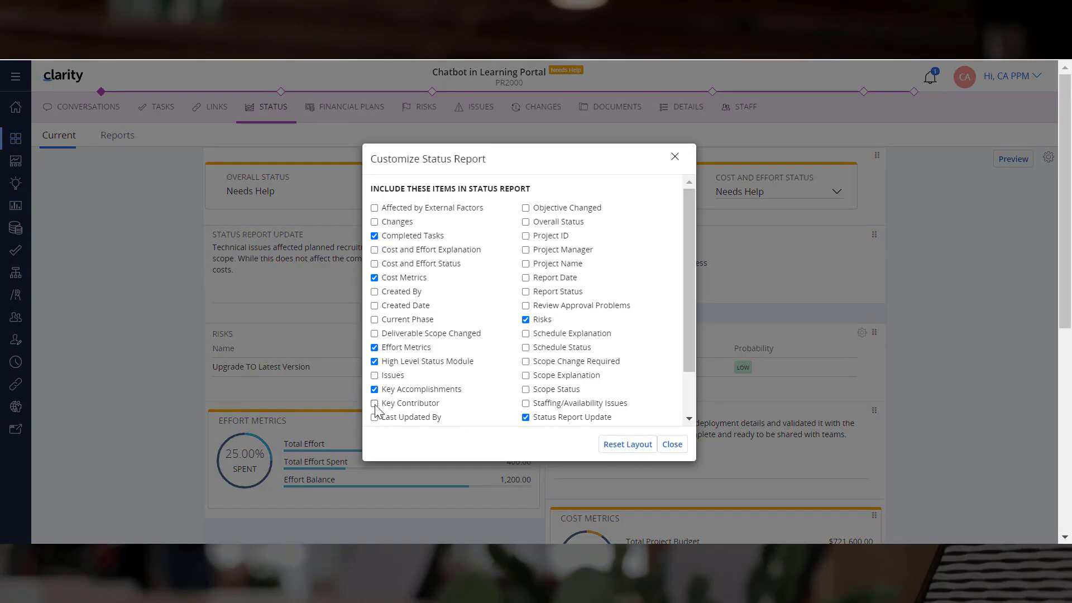
pyautogui.click(671, 444)
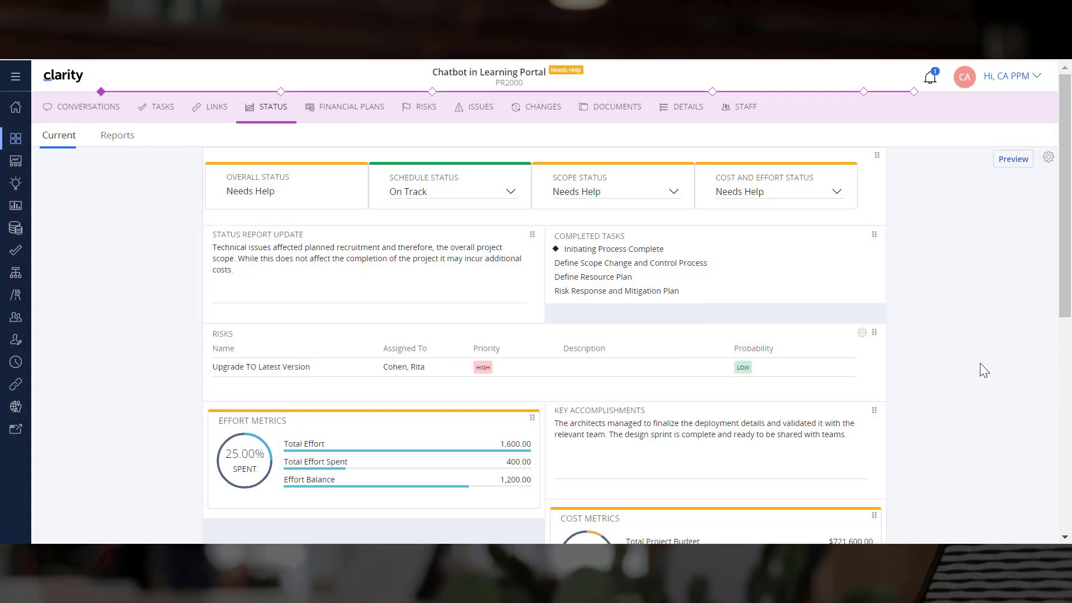
# Step: Enter the contributor's first name in the status report's Key Contributor field
pyautogui.scroll(-2, 1057, 278)
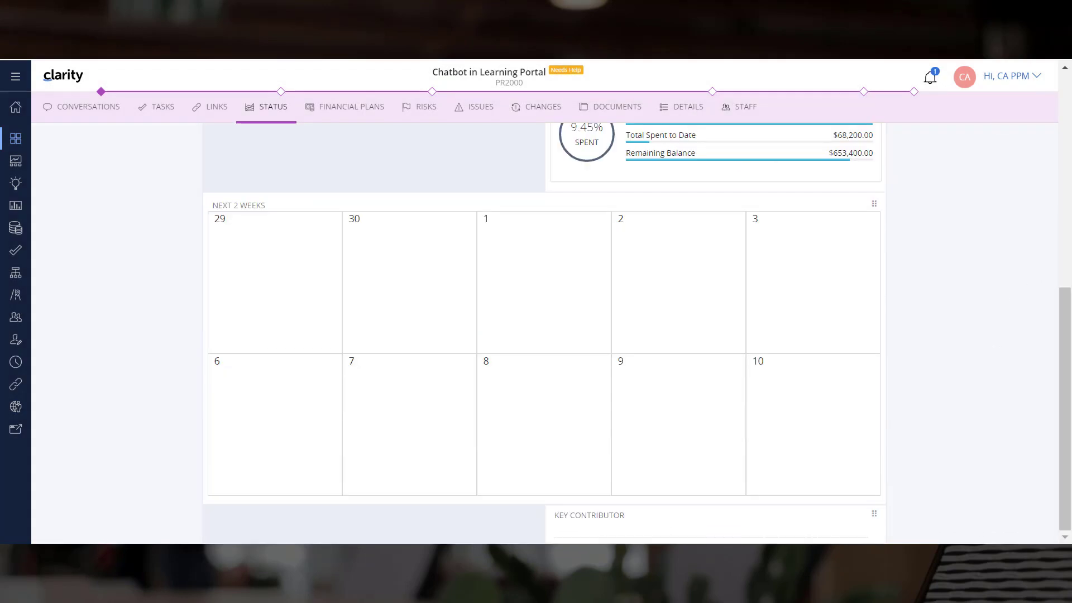
pyautogui.click(802, 528)
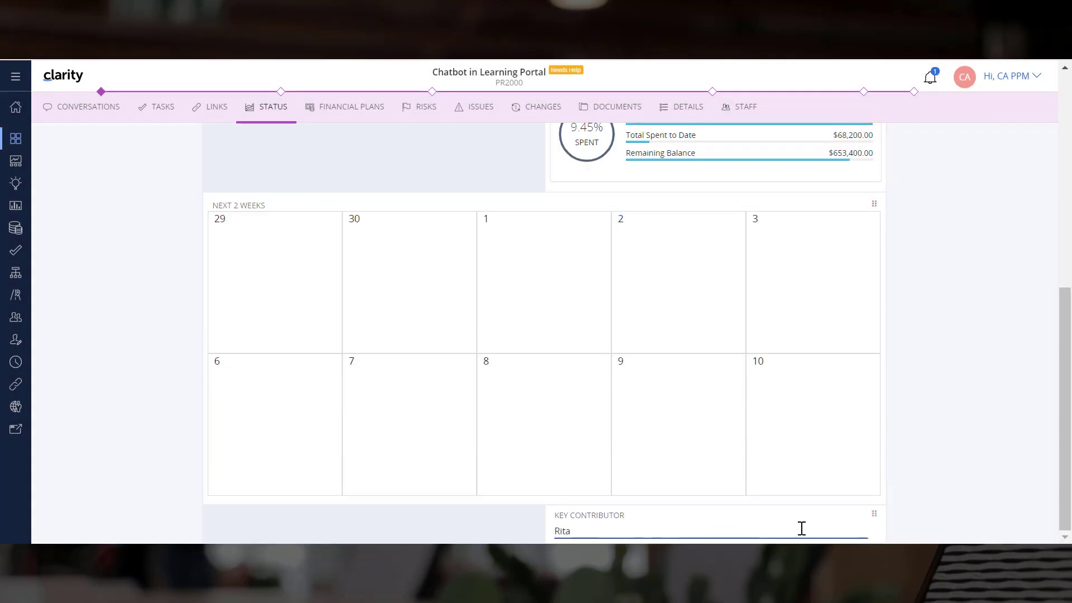
# Step: Narrow the Risks module to half the report width and widen the Key Contributor module to the full report width
pyautogui.scroll(10, 1028, 477)
pyautogui.moveTo(880, 363); pyautogui.dragTo(534, 407)
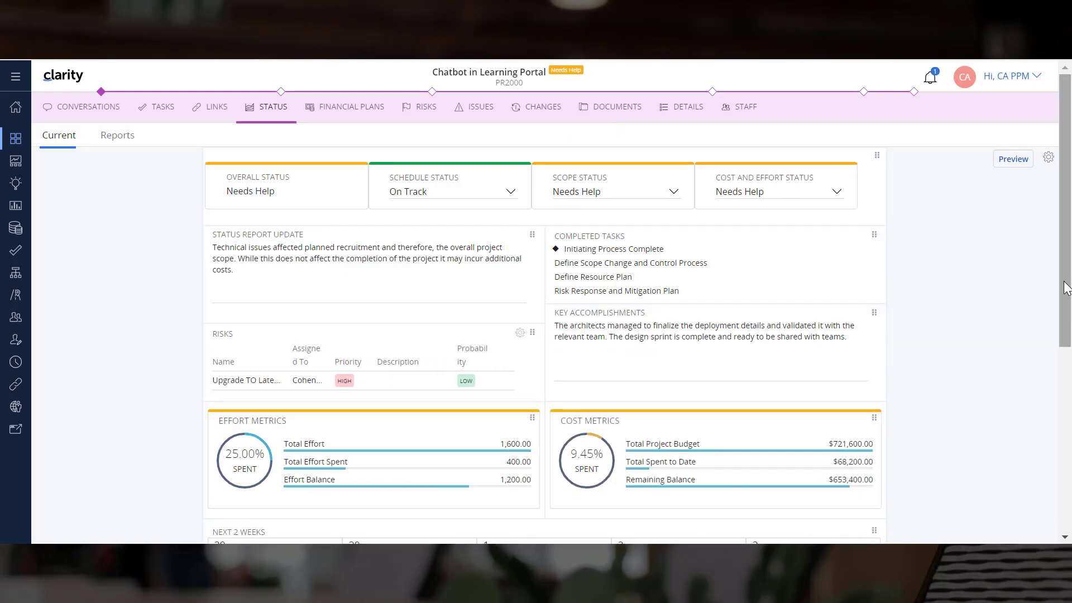
pyautogui.scroll(-5, 873, 496)
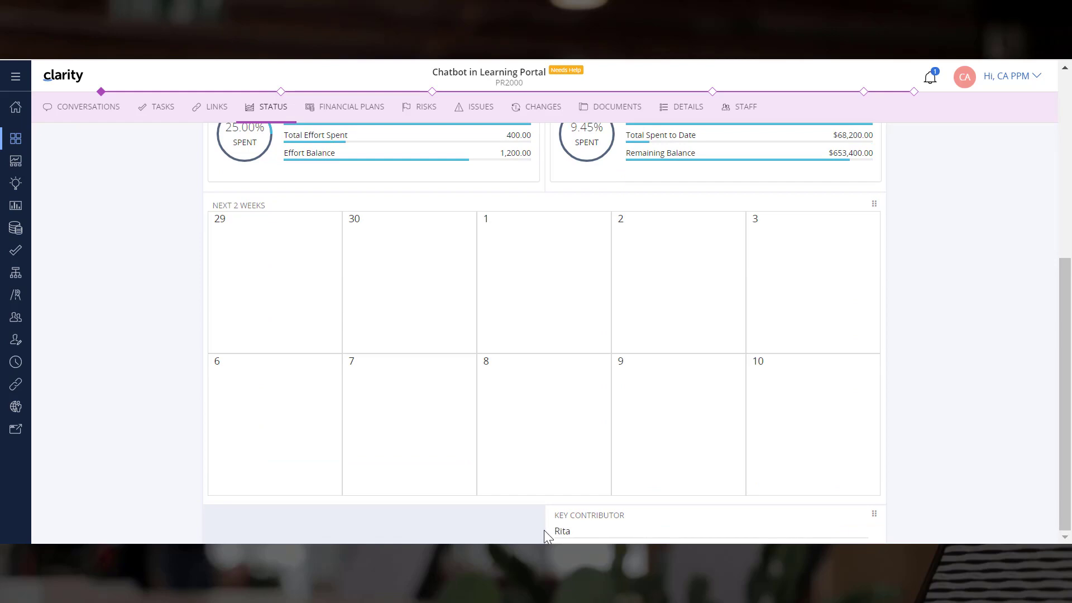
pyautogui.moveTo(546, 530); pyautogui.dragTo(209, 530)
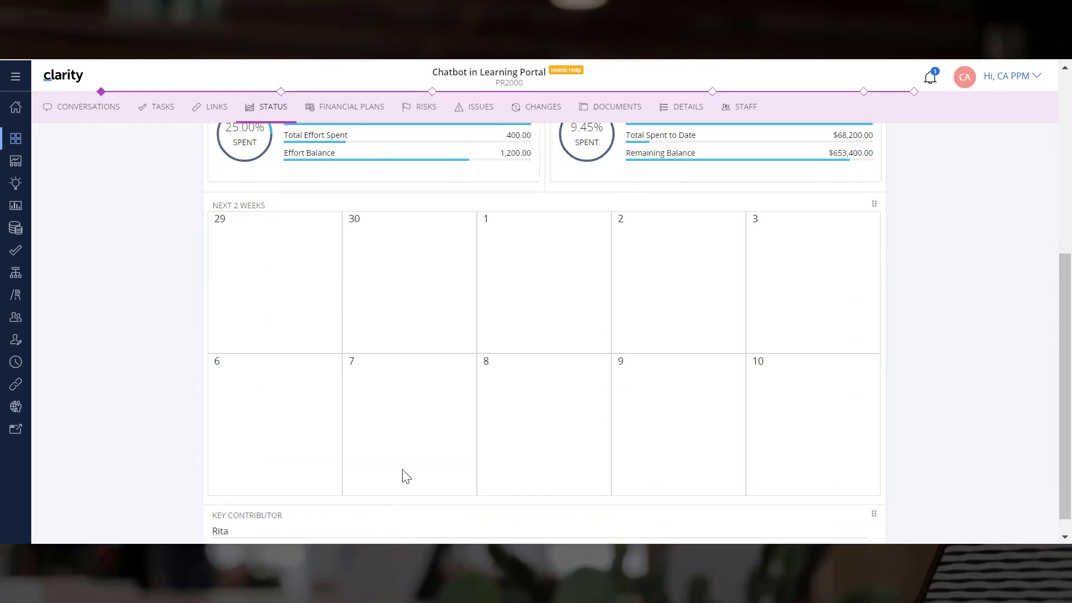
# Step: Preview the current status report and publish the resulting draft from the project's reports
pyautogui.moveTo(1067, 382); pyautogui.dragTo(1017, 202)
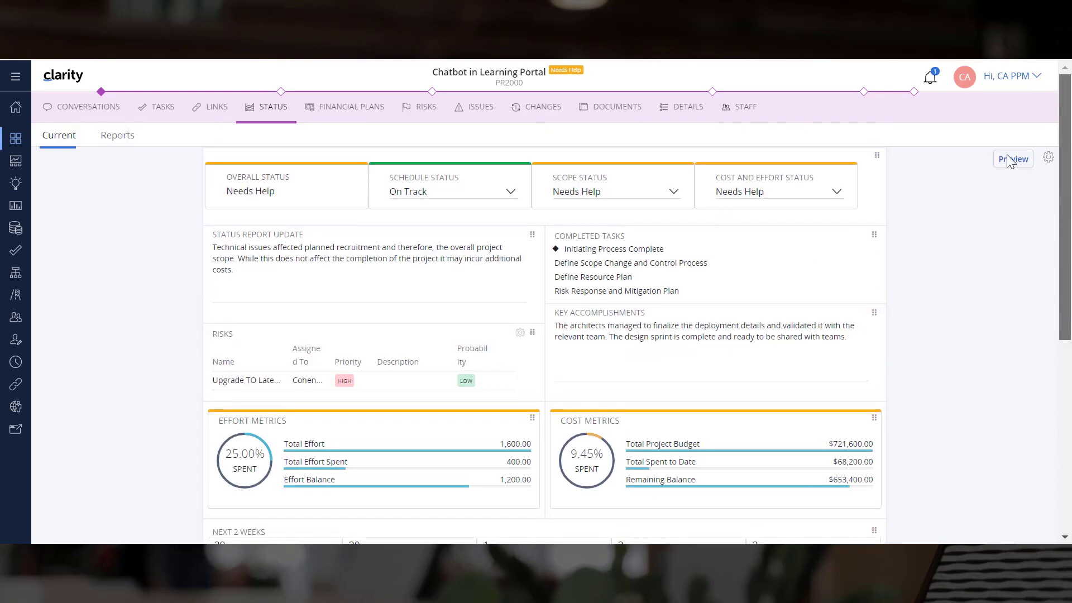
pyautogui.click(114, 135)
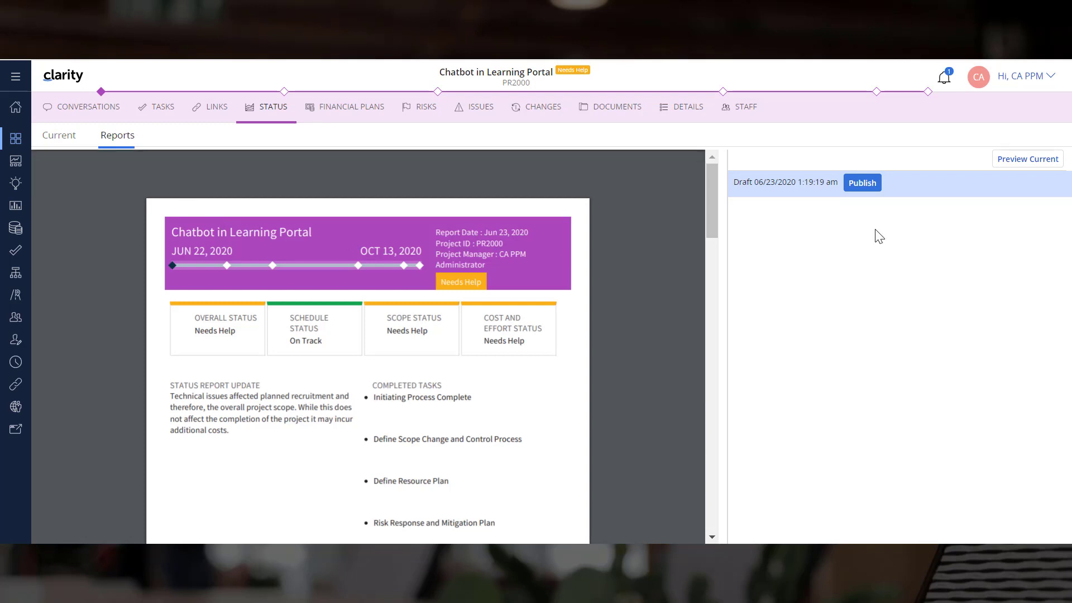
pyautogui.click(861, 184)
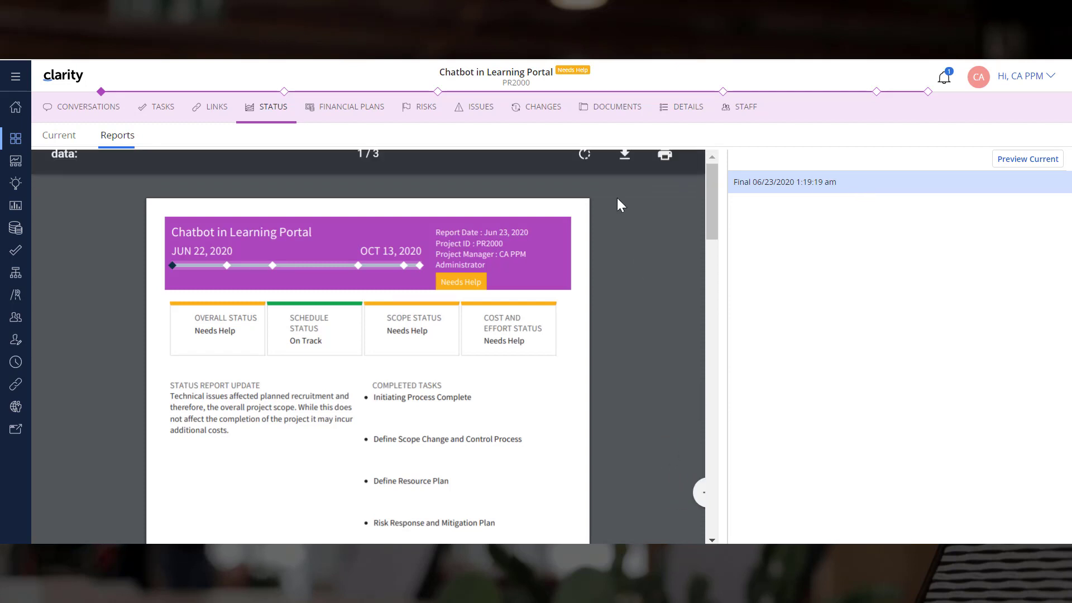
# Step: Download the published status report as a PDF named download into the ImagesAndVideos folder and open the file
pyautogui.click(621, 167)
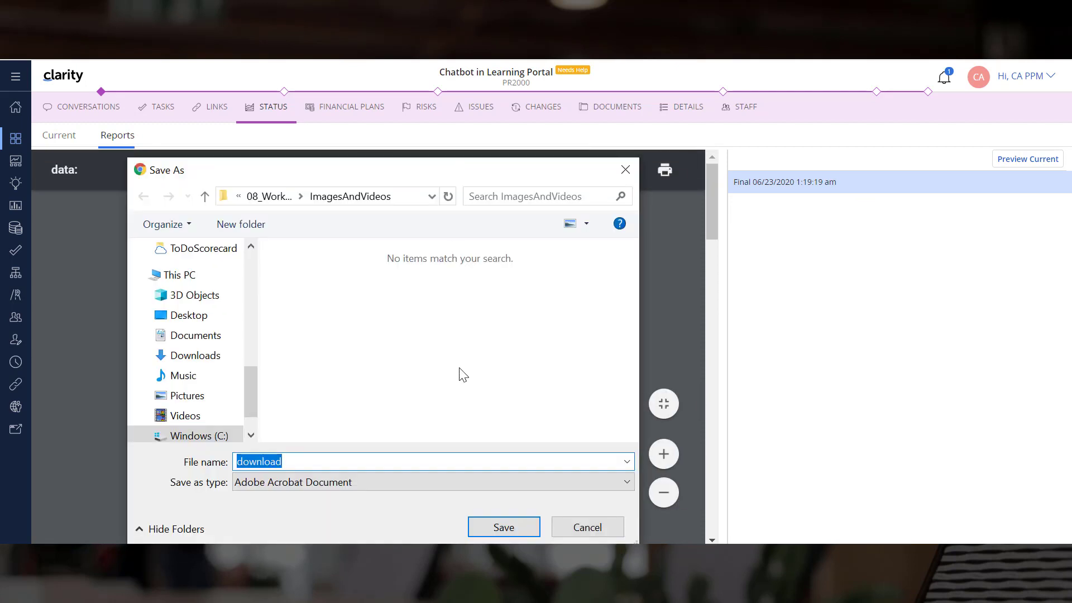
pyautogui.click(509, 525)
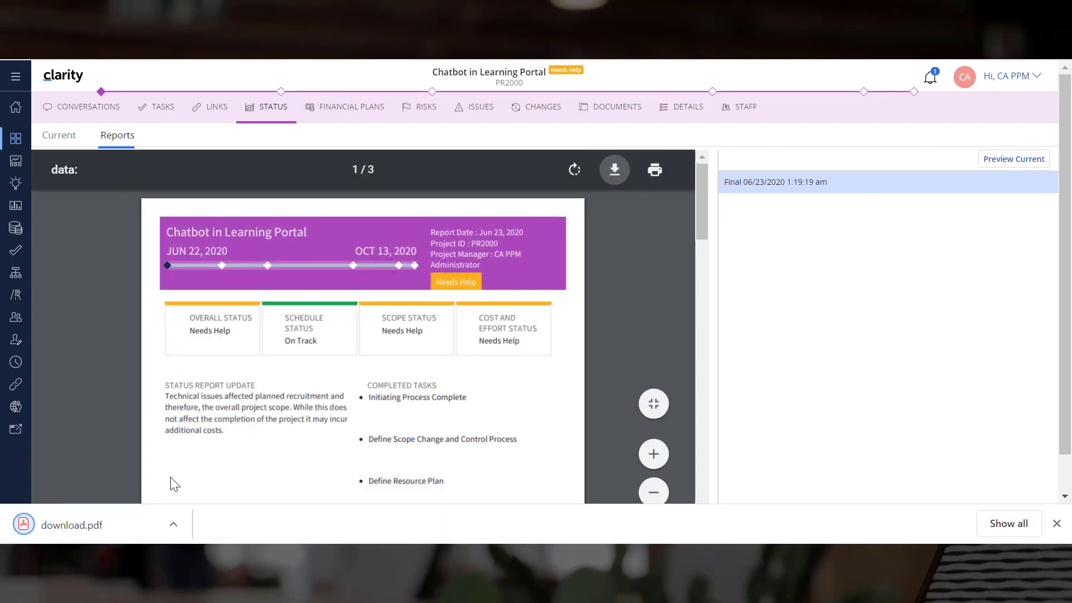
pyautogui.click(126, 522)
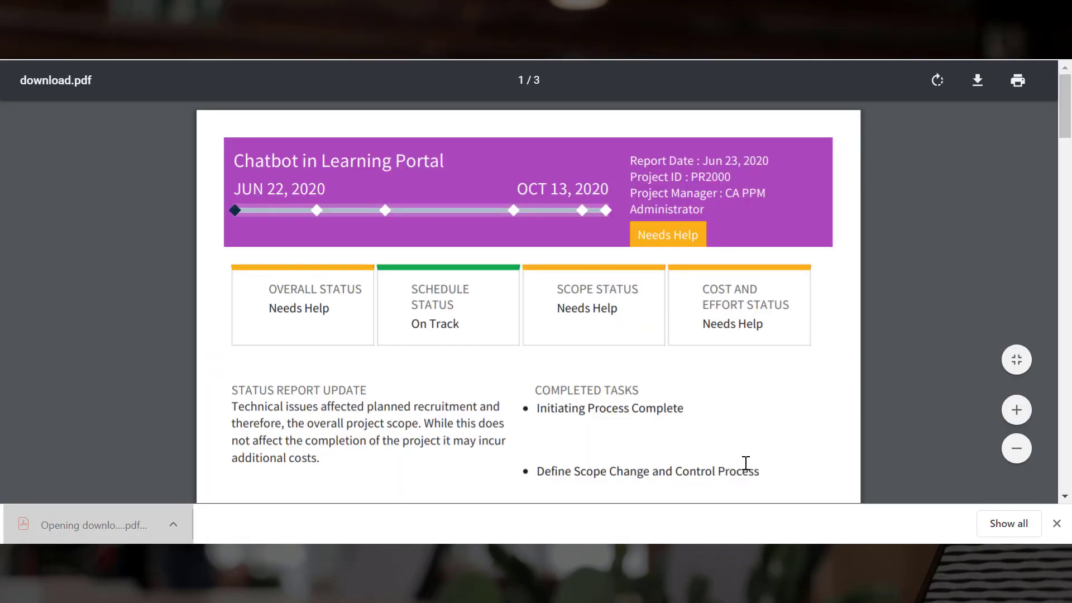